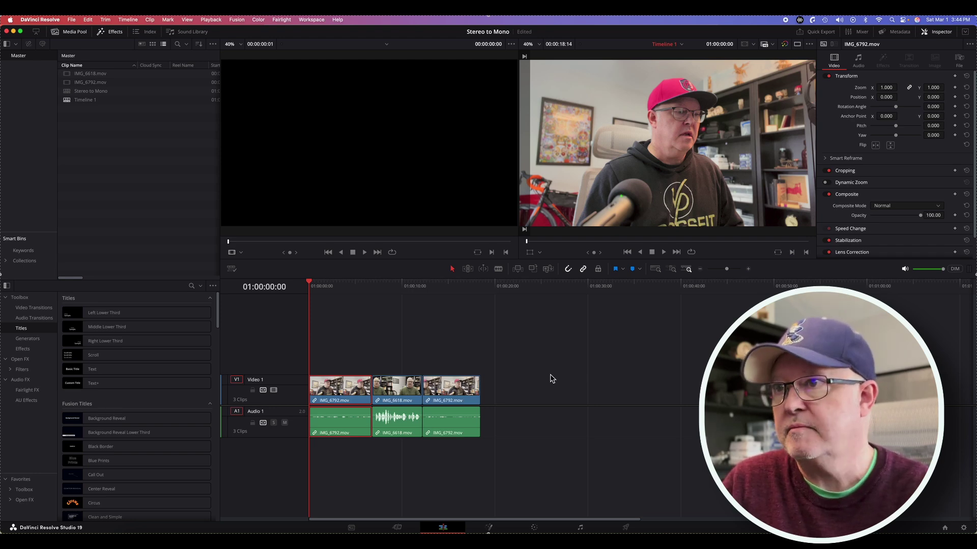
# Step: Play the timeline from the beginning through all three clips to 01:00:18:14
pyautogui.click(664, 253)
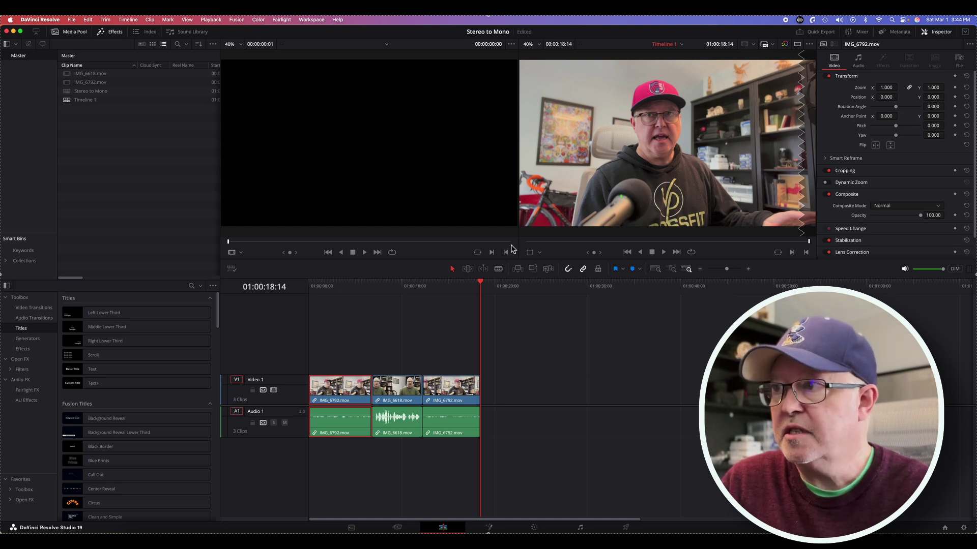
pyautogui.moveTo(484, 288); pyautogui.dragTo(325, 291)
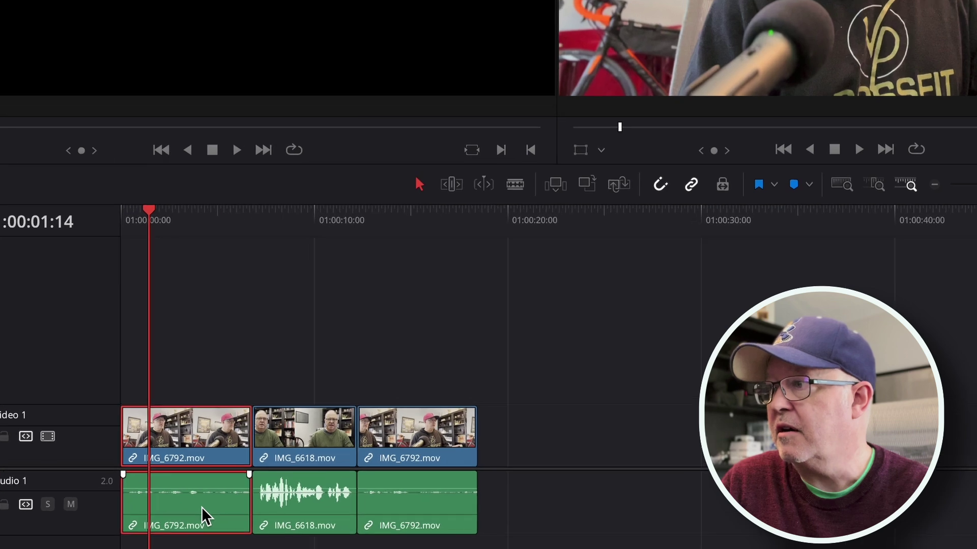
pyautogui.rightClick(347, 424)
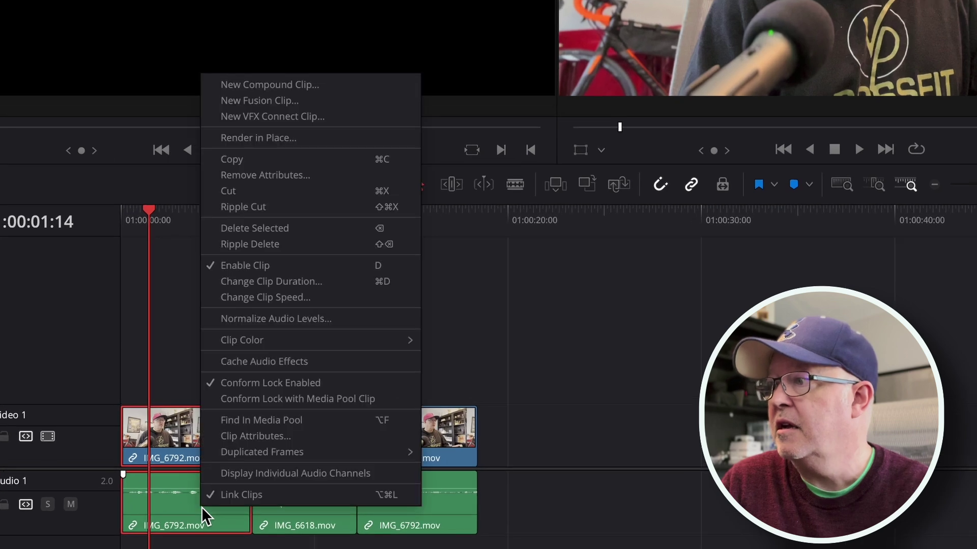
pyautogui.click(261, 436)
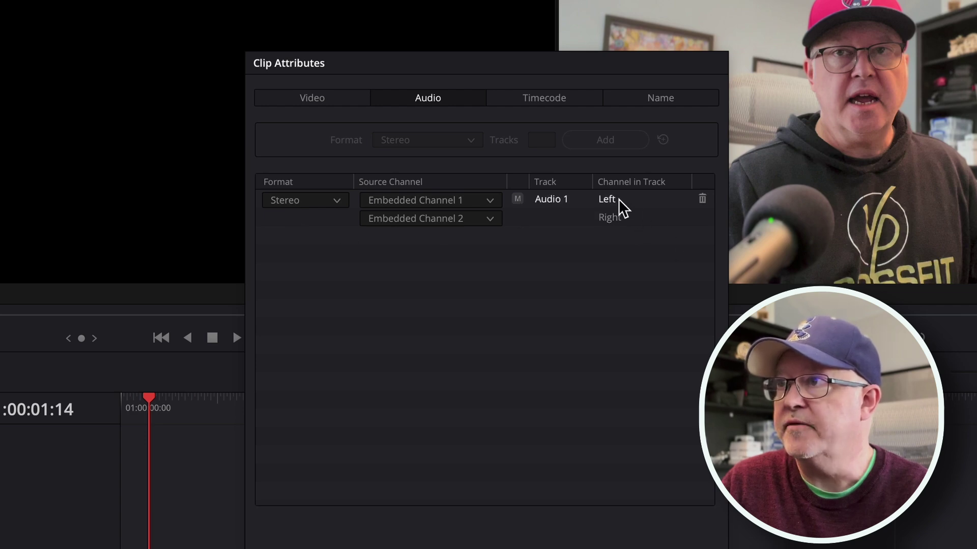
pyautogui.press('Return')
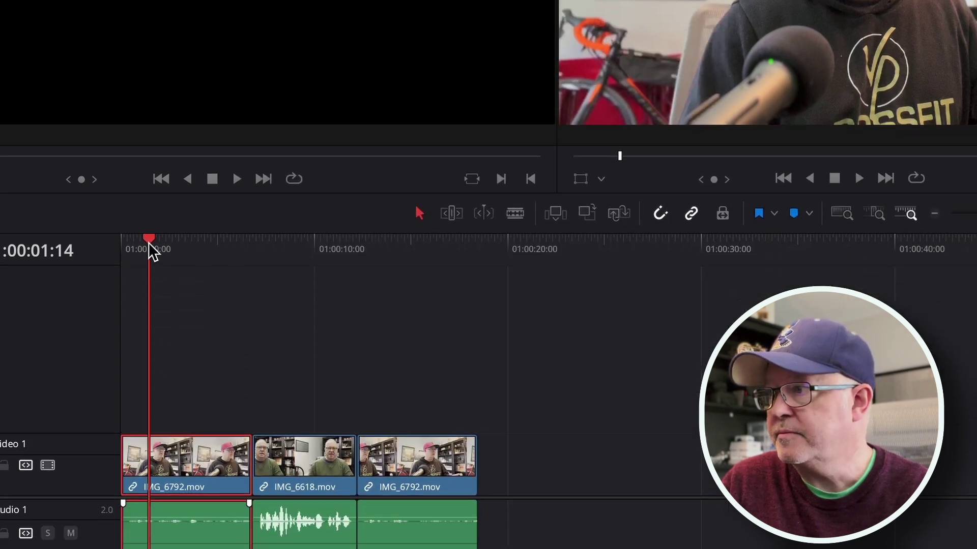
pyautogui.click(232, 414)
pyautogui.click(289, 214)
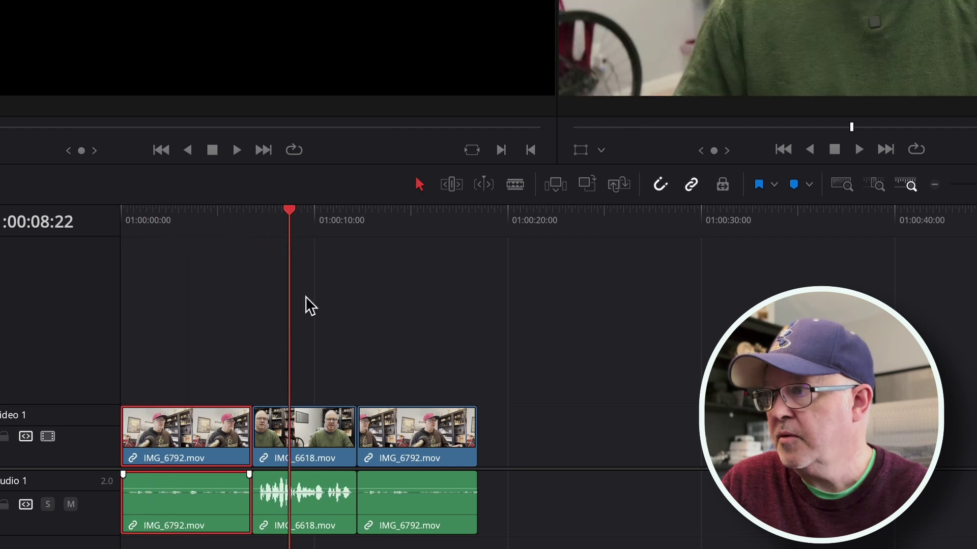
pyautogui.click(318, 437)
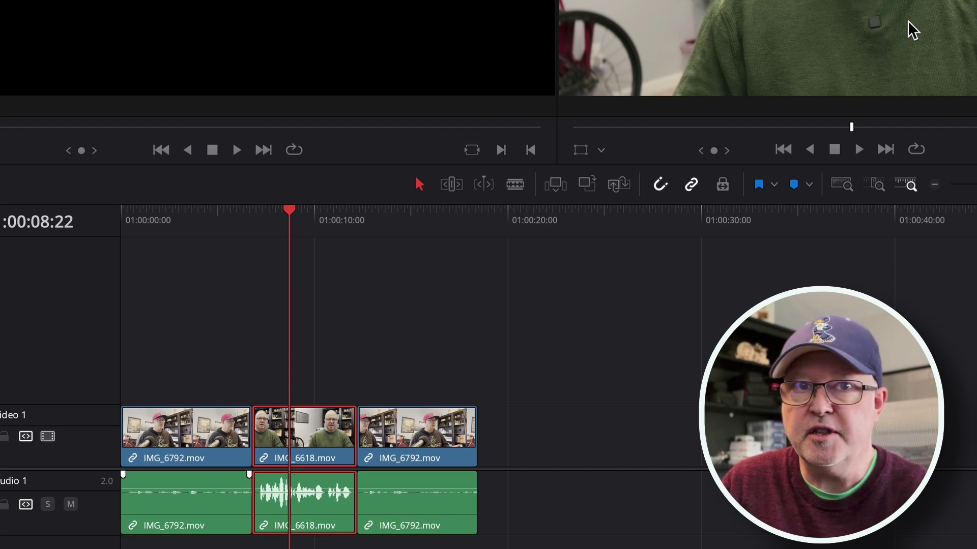
pyautogui.rightClick(315, 426)
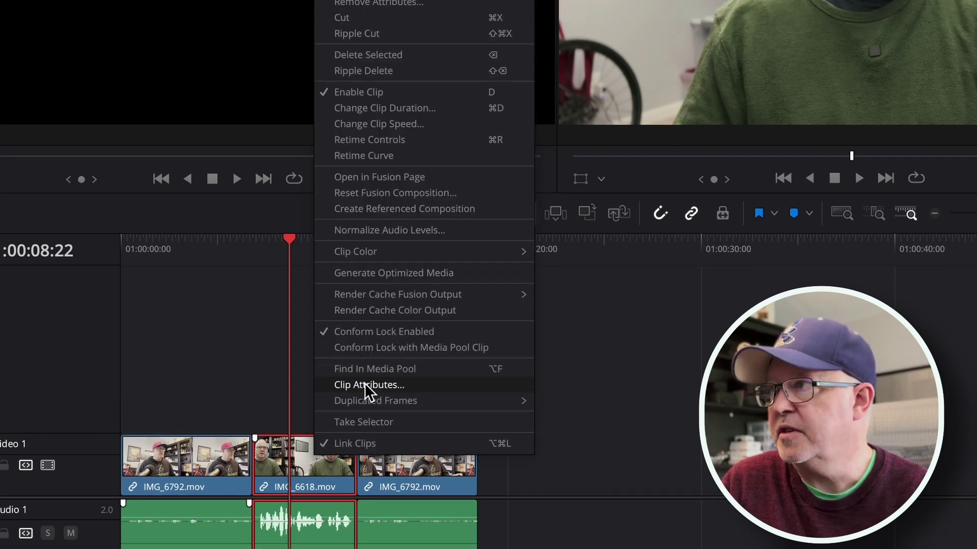
pyautogui.click(370, 357)
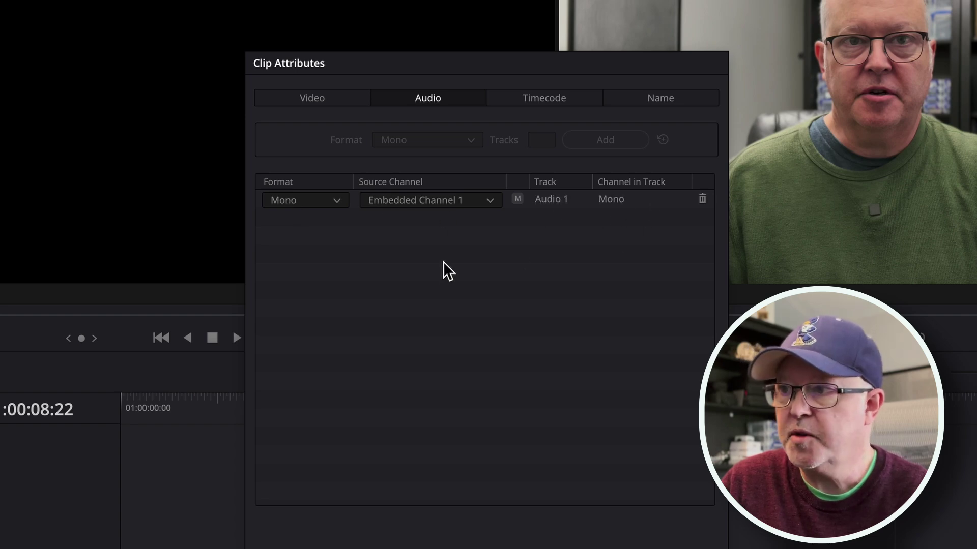
pyautogui.press('Return')
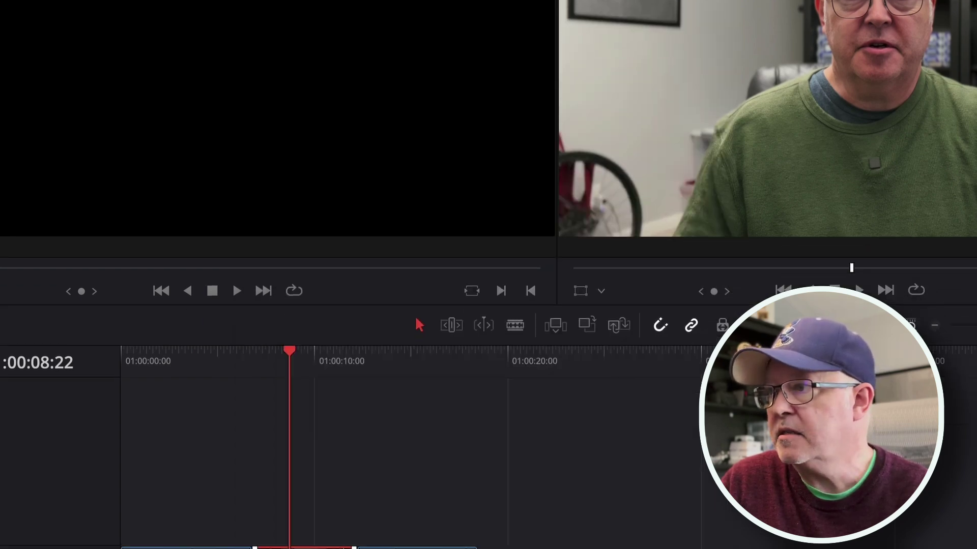
pyautogui.moveTo(304, 220); pyautogui.dragTo(427, 223)
pyautogui.rightClick(402, 436)
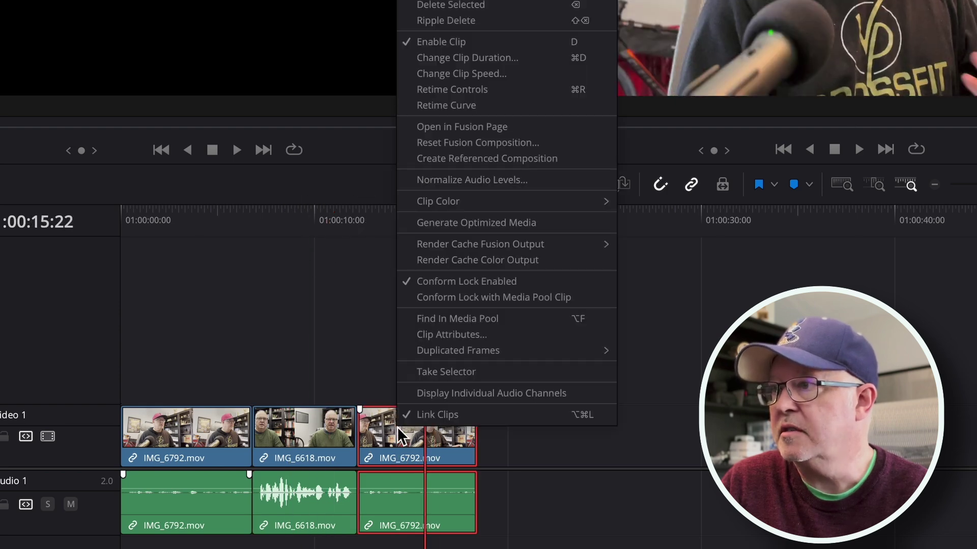
pyautogui.click(452, 335)
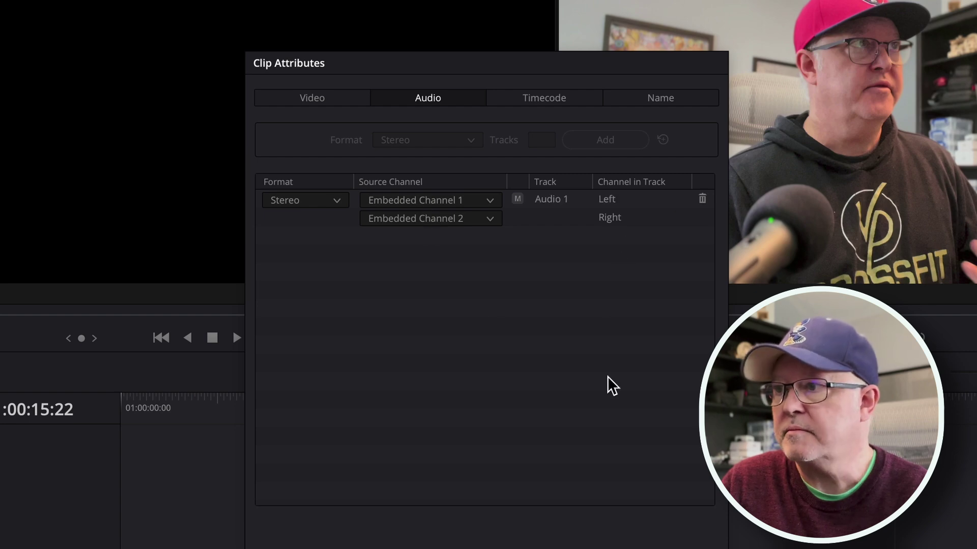
pyautogui.click(475, 526)
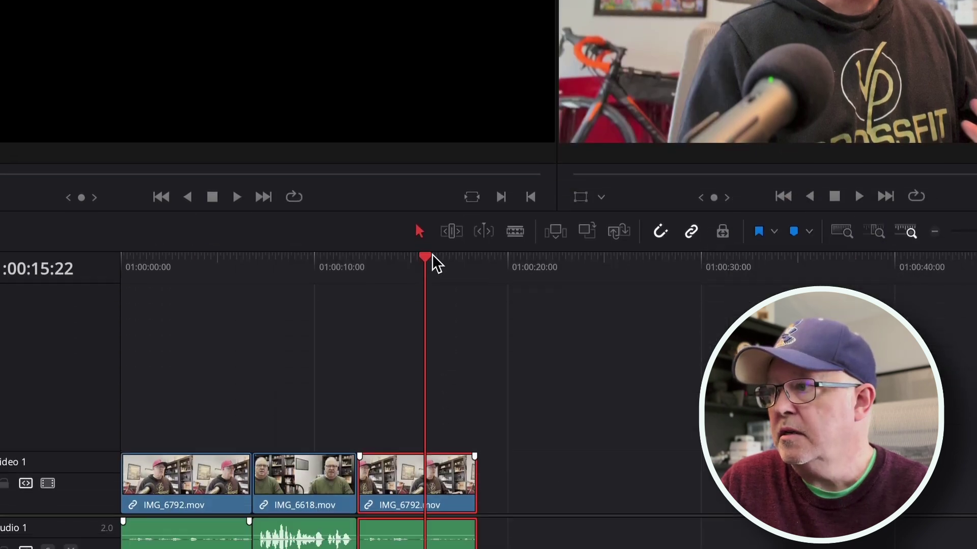
pyautogui.moveTo(432, 255)
pyautogui.mouseDown()
pyautogui.moveTo(395, 215)
pyautogui.moveTo(303, 223)
pyautogui.mouseUp()
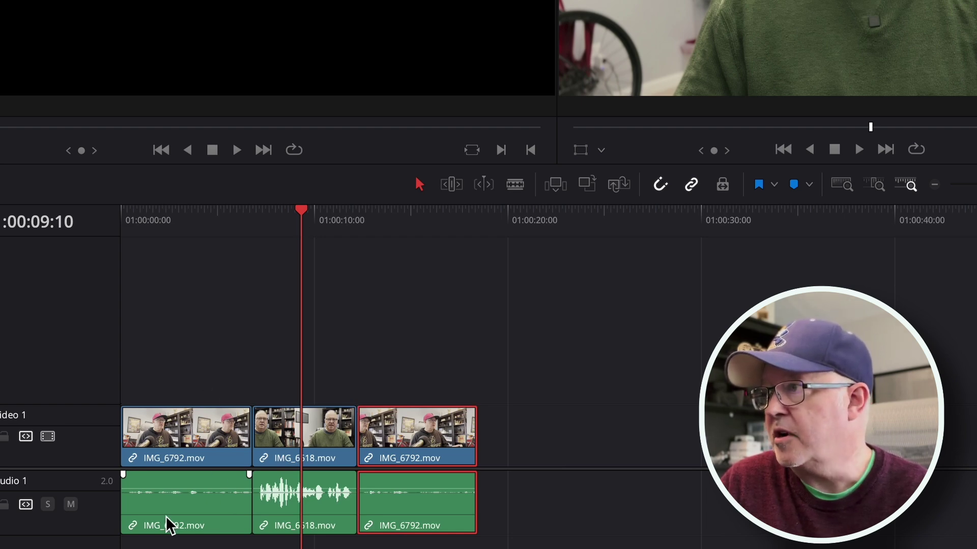
# Step: Scrub the playhead back from 01:00:09:15 into the first IMG_6792 clip and select it
pyautogui.click(306, 213)
pyautogui.moveTo(306, 214); pyautogui.dragTo(253, 214)
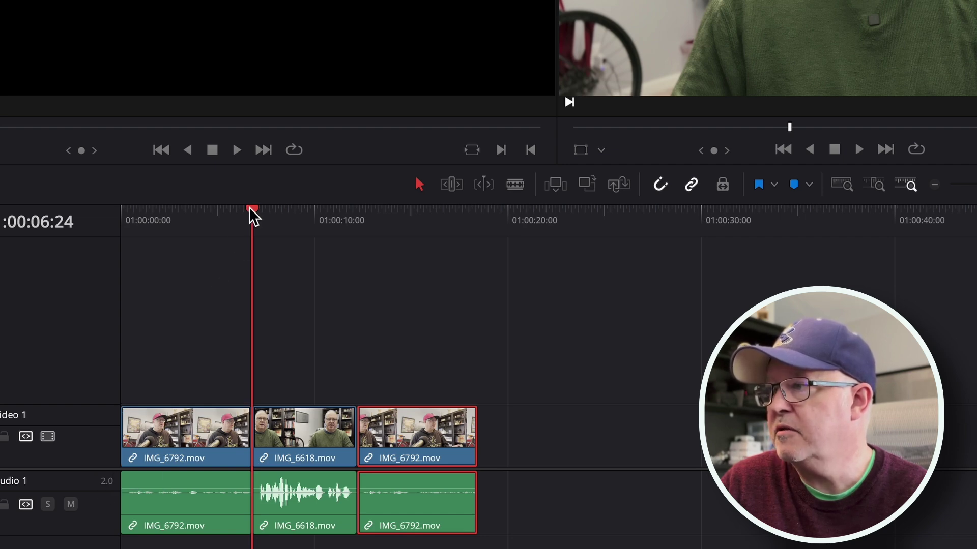
pyautogui.moveTo(251, 212); pyautogui.dragTo(178, 212)
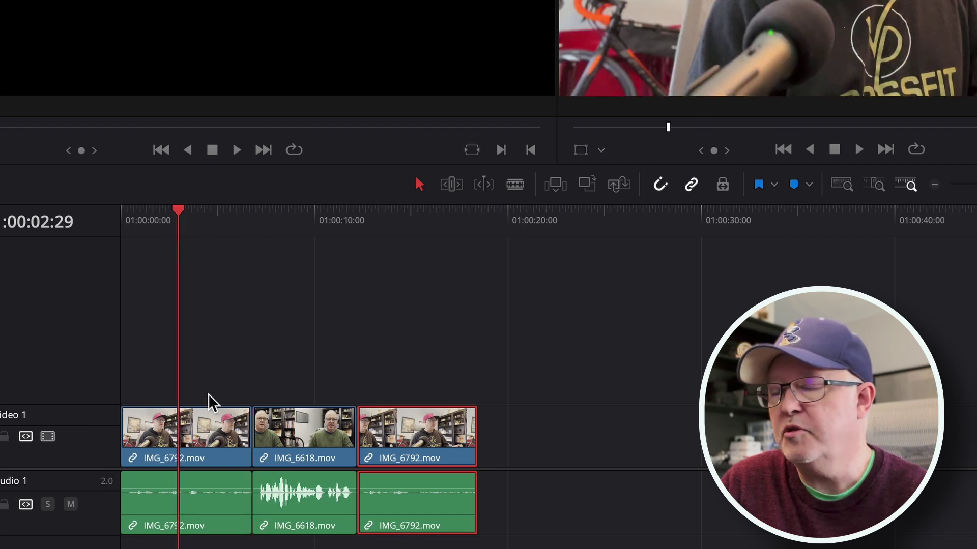
pyautogui.click(210, 457)
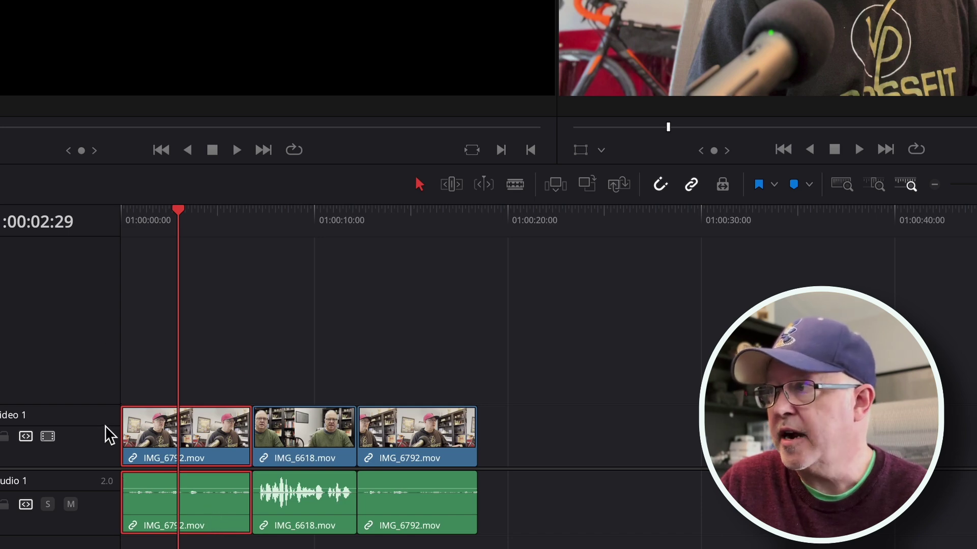
# Step: Scrub from the first clip's start into the middle clip at 01:00:10:02 and select IMG_6618
pyautogui.click(182, 211)
pyautogui.moveTo(183, 212); pyautogui.dragTo(315, 236)
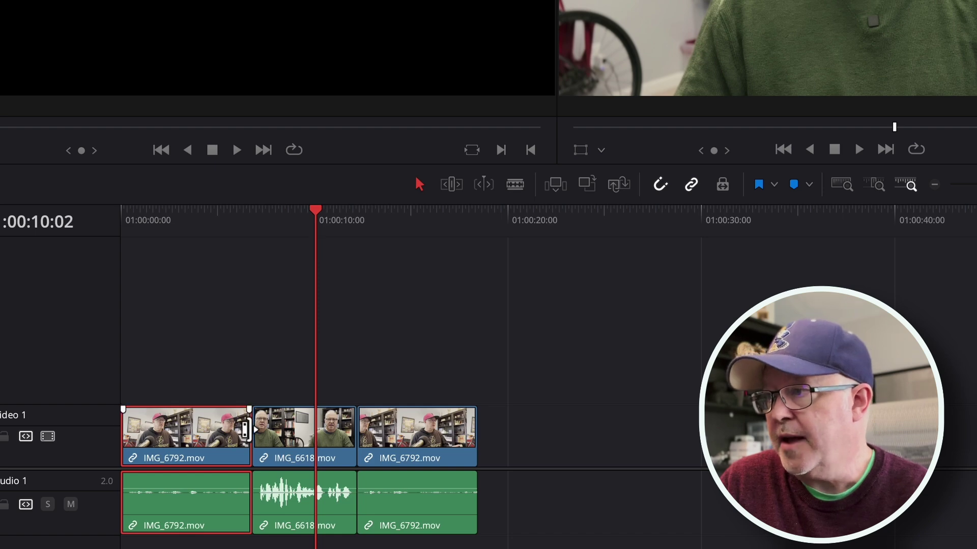
pyautogui.click(286, 433)
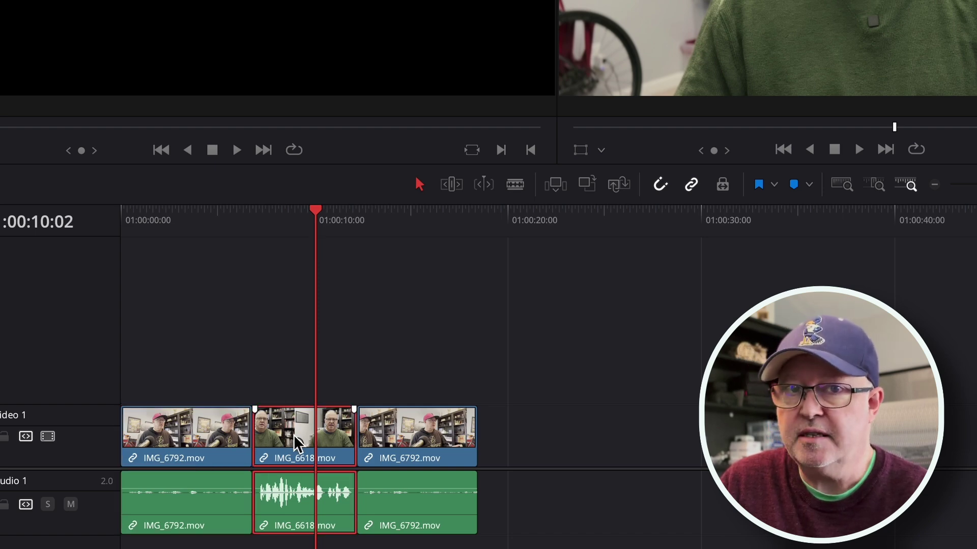
# Step: In IMG_6618's Clip Attributes, set audio Format to Stereo with Embedded Channel 1 feeding the right channel
pyautogui.rightClick(293, 435)
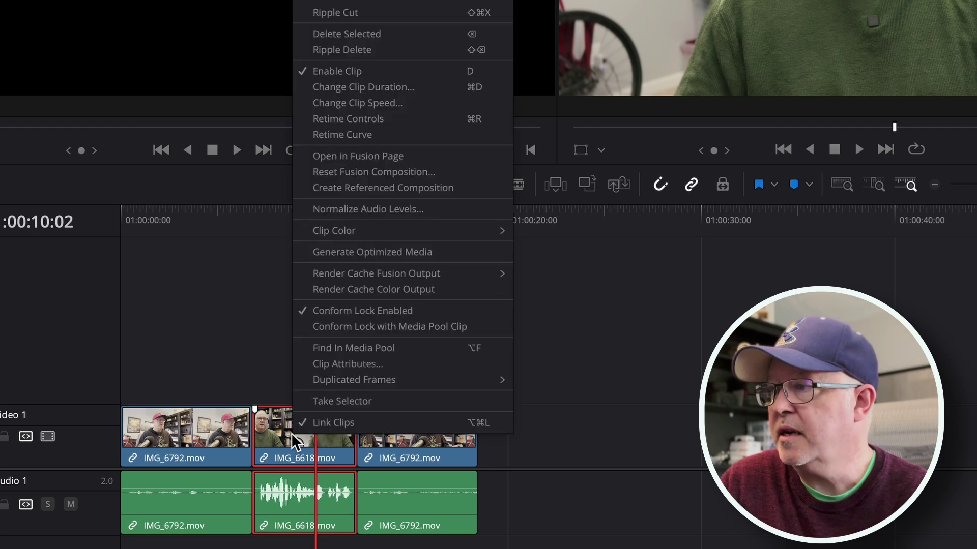
pyautogui.click(356, 364)
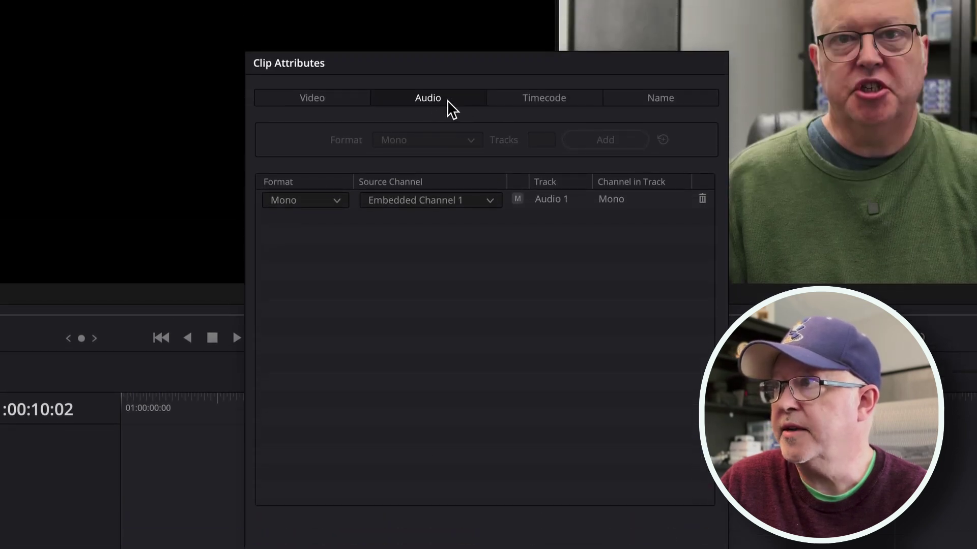
pyautogui.click(336, 203)
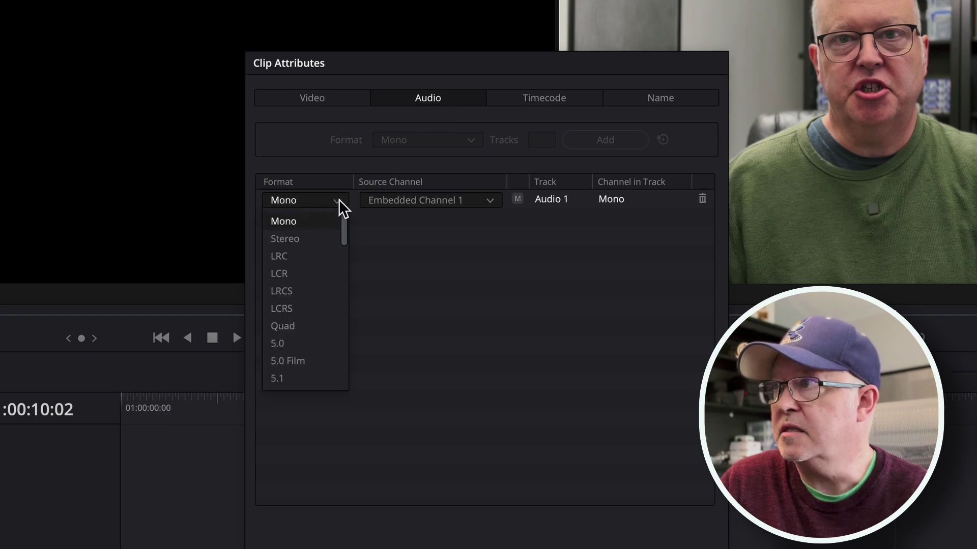
pyautogui.click(297, 243)
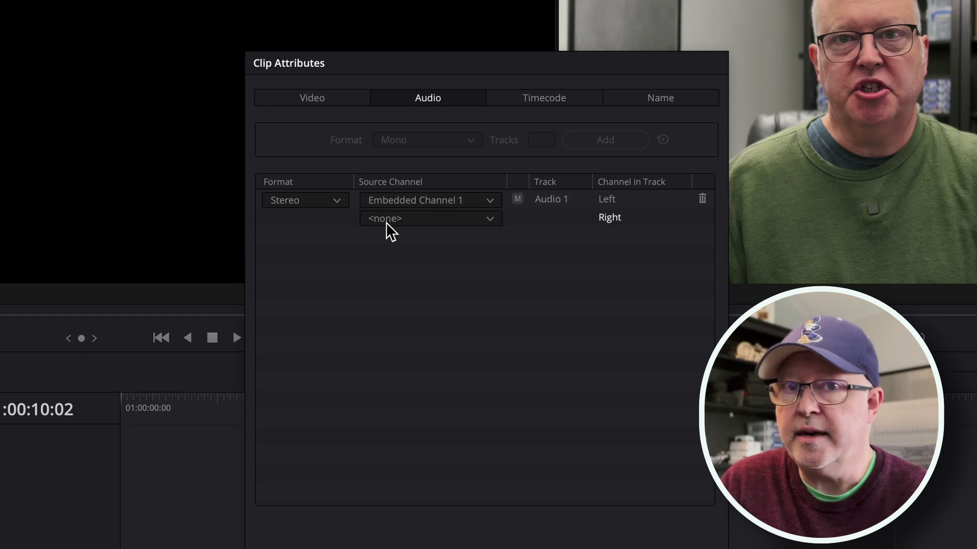
pyautogui.click(493, 221)
pyautogui.click(460, 258)
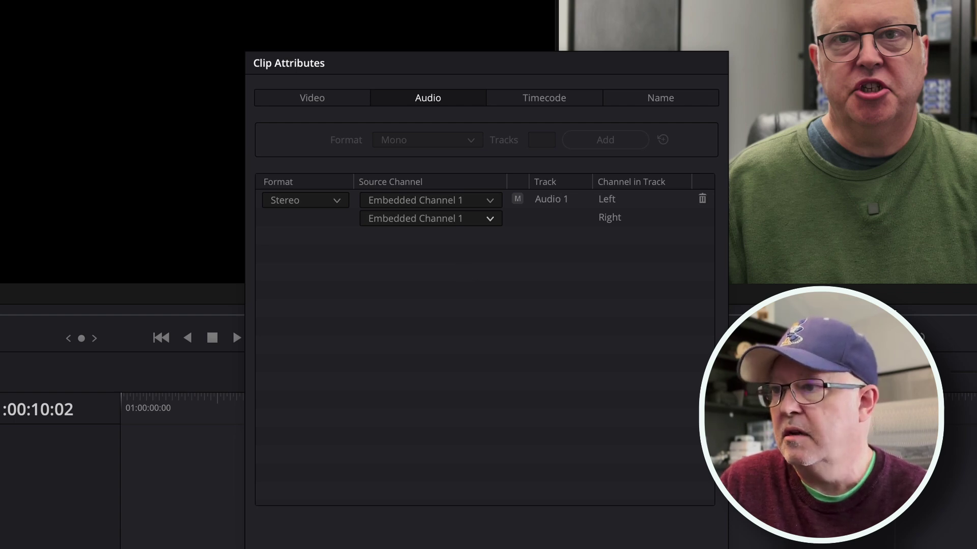
# Step: Apply the new stereo clip attributes and return the playhead to 01:00:00:00
pyautogui.click(580, 548)
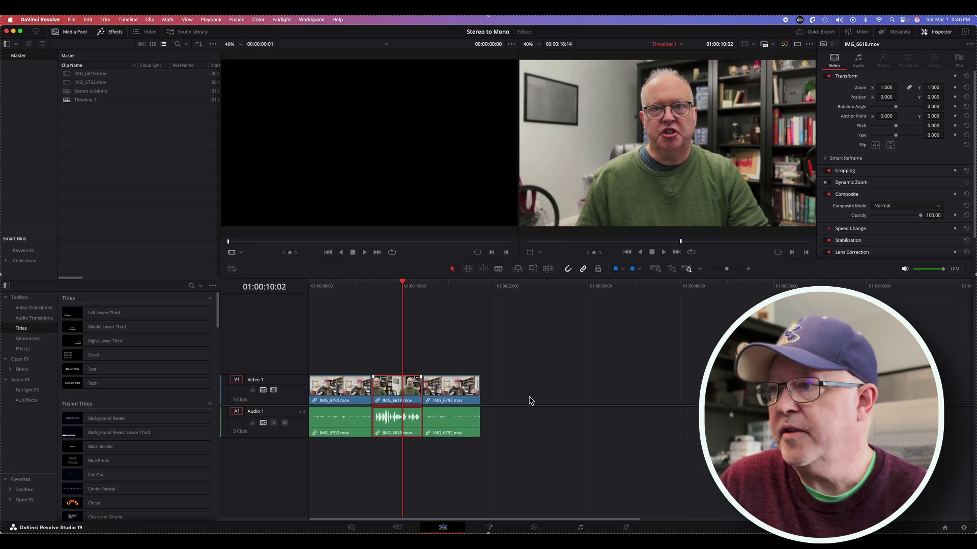
pyautogui.click(463, 400)
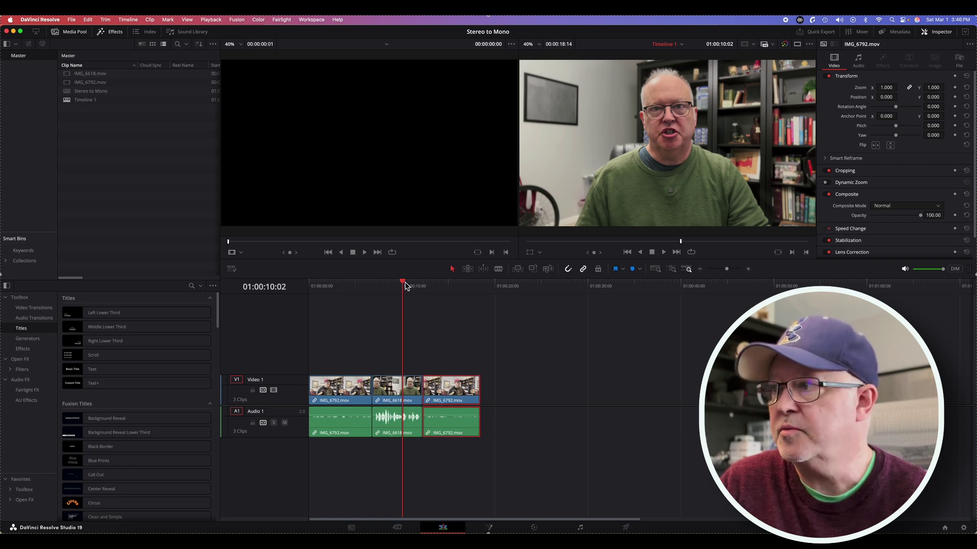
pyautogui.moveTo(405, 286); pyautogui.dragTo(307, 292)
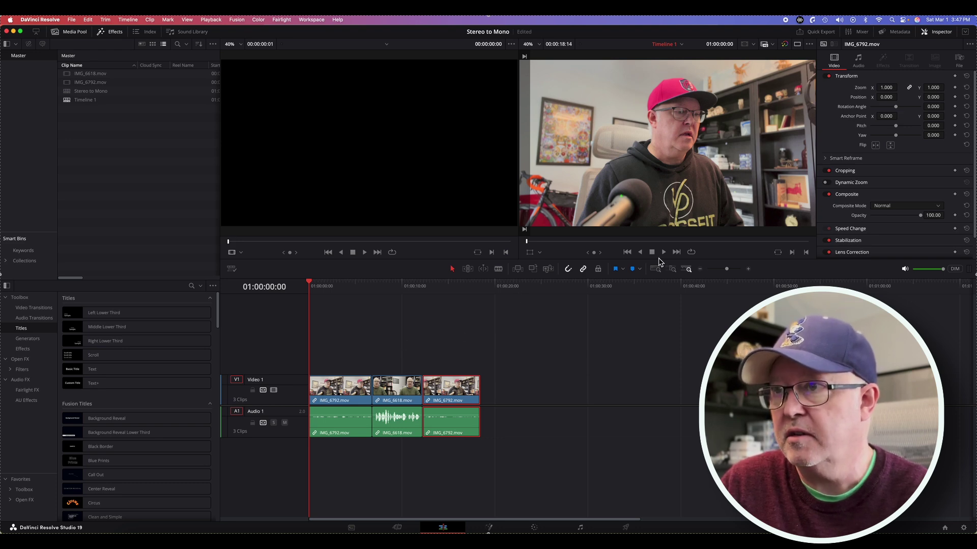
# Step: Replay the edited timeline from 01:00:00:00 to hear the corrected middle clip
pyautogui.click(664, 253)
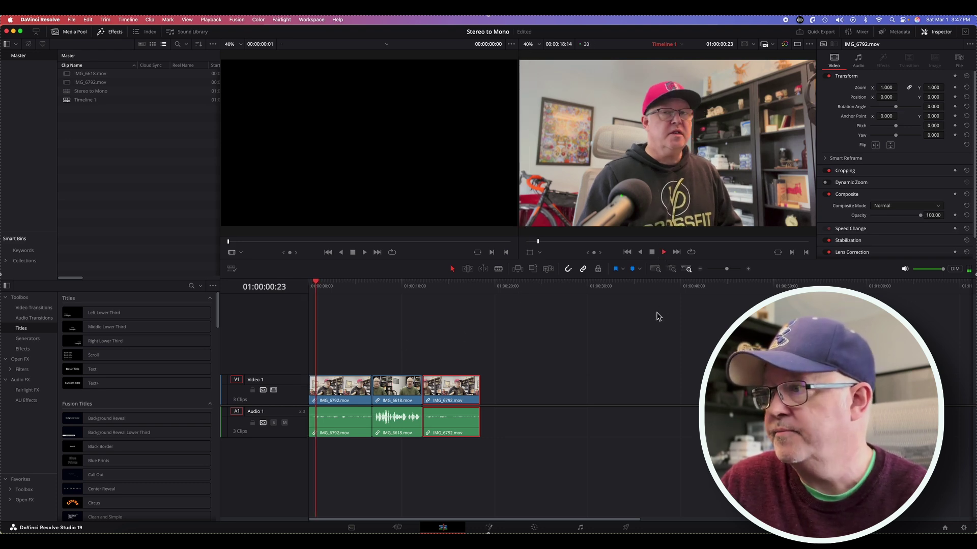